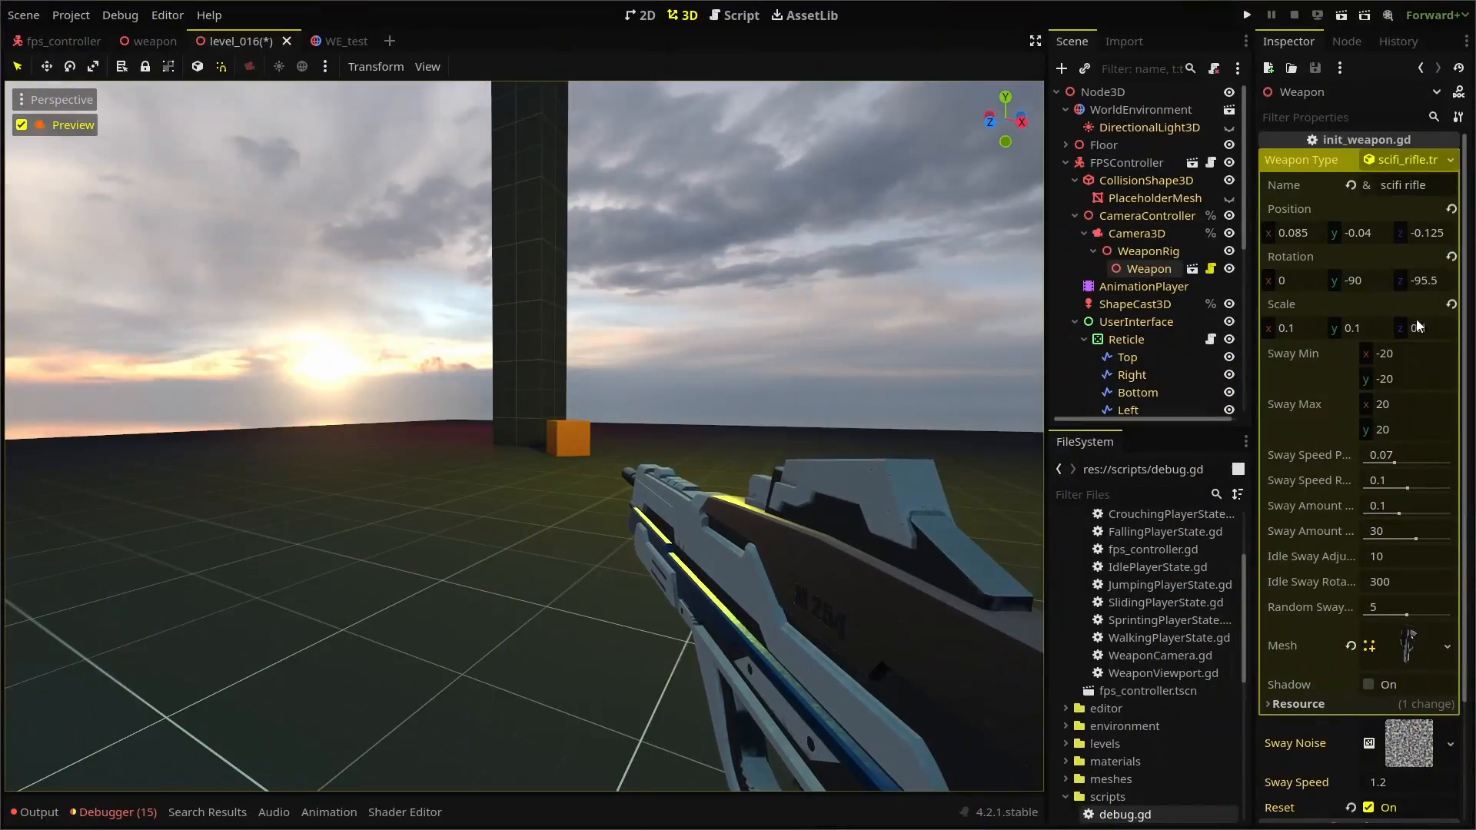
Step: Quick Load meshes/weapons/crowbar/crowbar.tres as the Weapon Type resource, replacing the sci-fi rifle
click(1451, 160)
click(1361, 202)
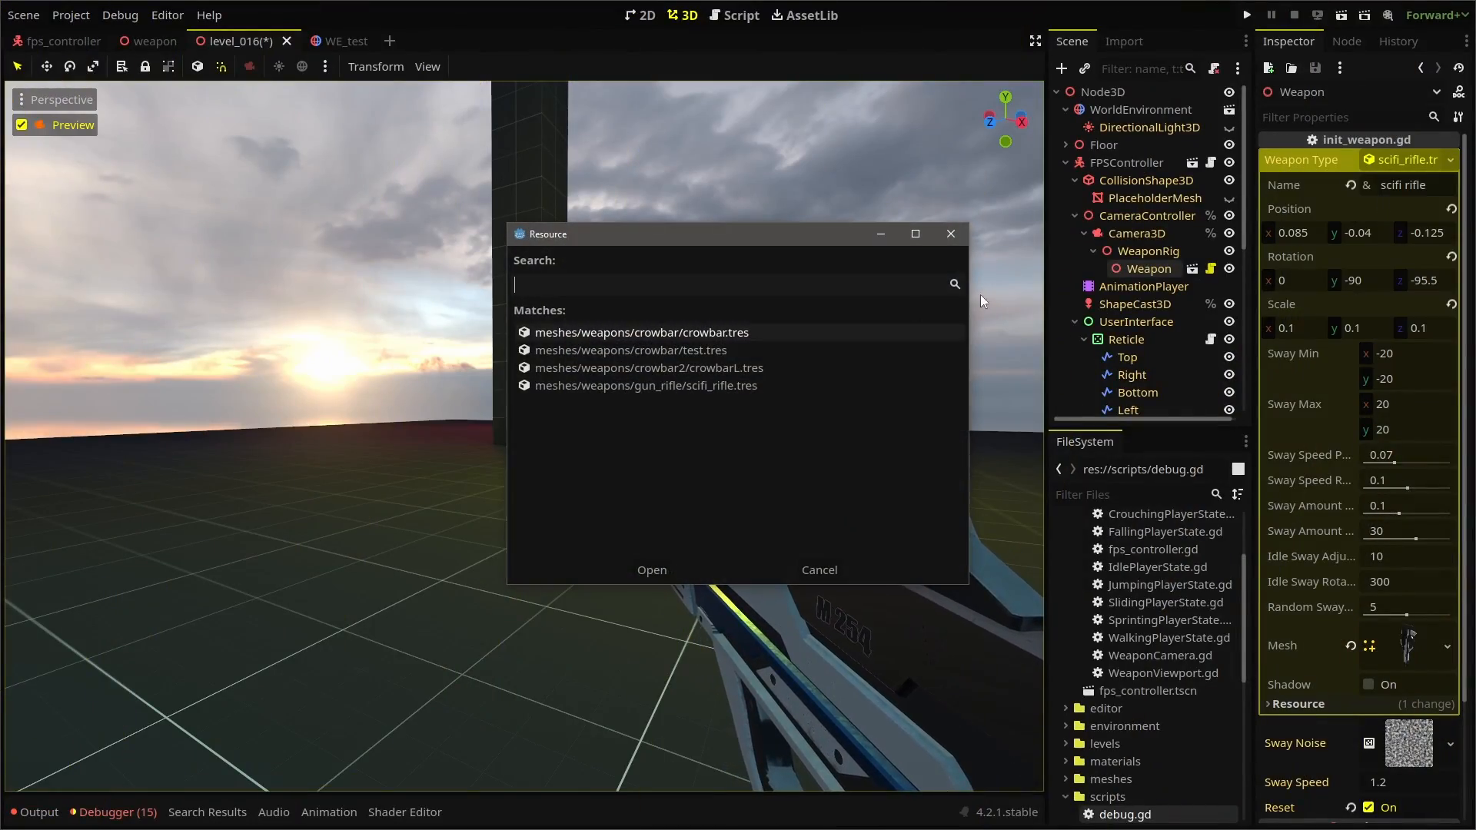
click(641, 332)
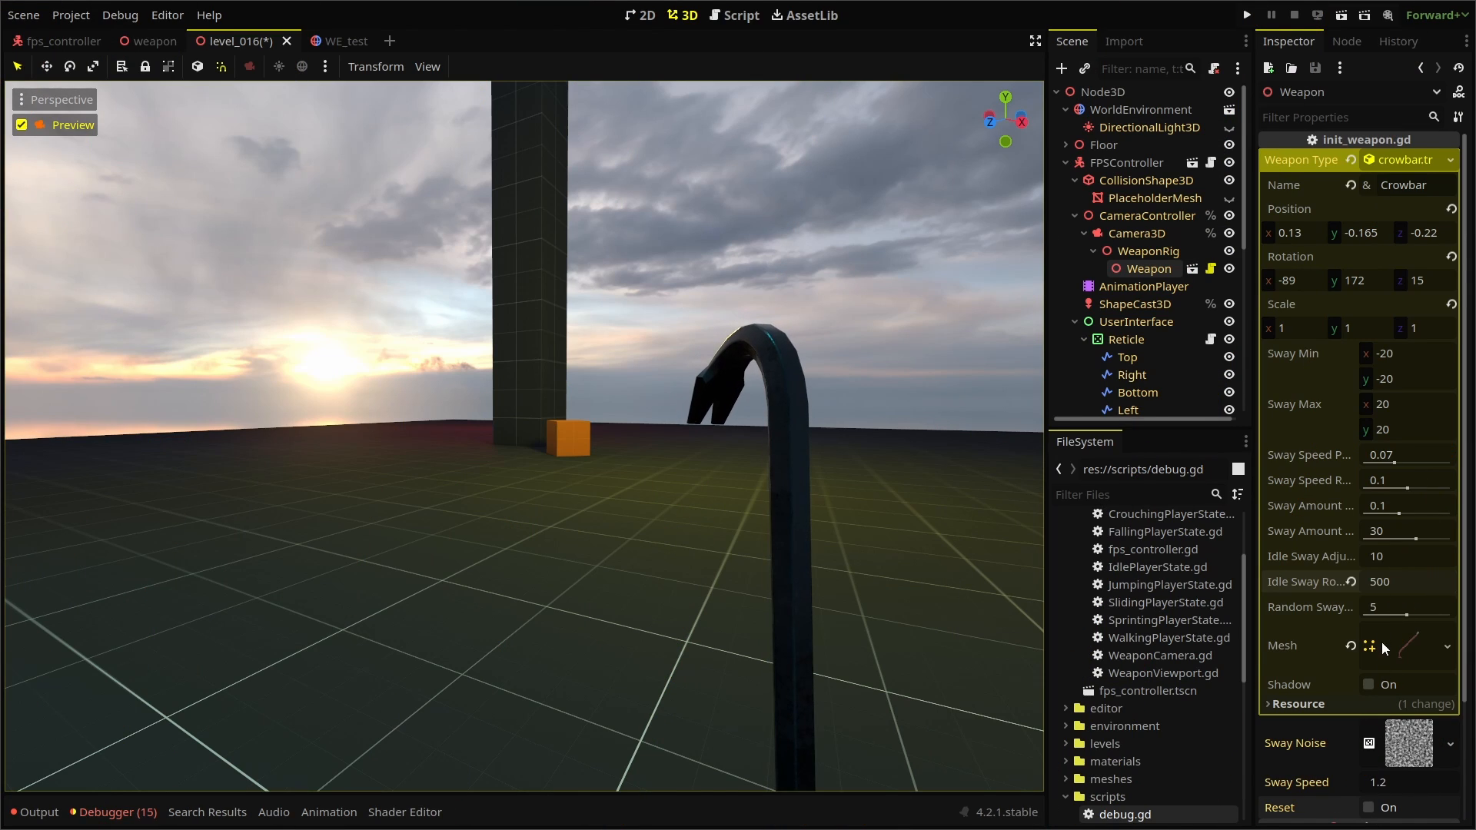
Step: Set Idle Sway Adjustment to 200 and Random Sway Amount to 0.5, raising wave amplitude b to about 5
click(1391, 558)
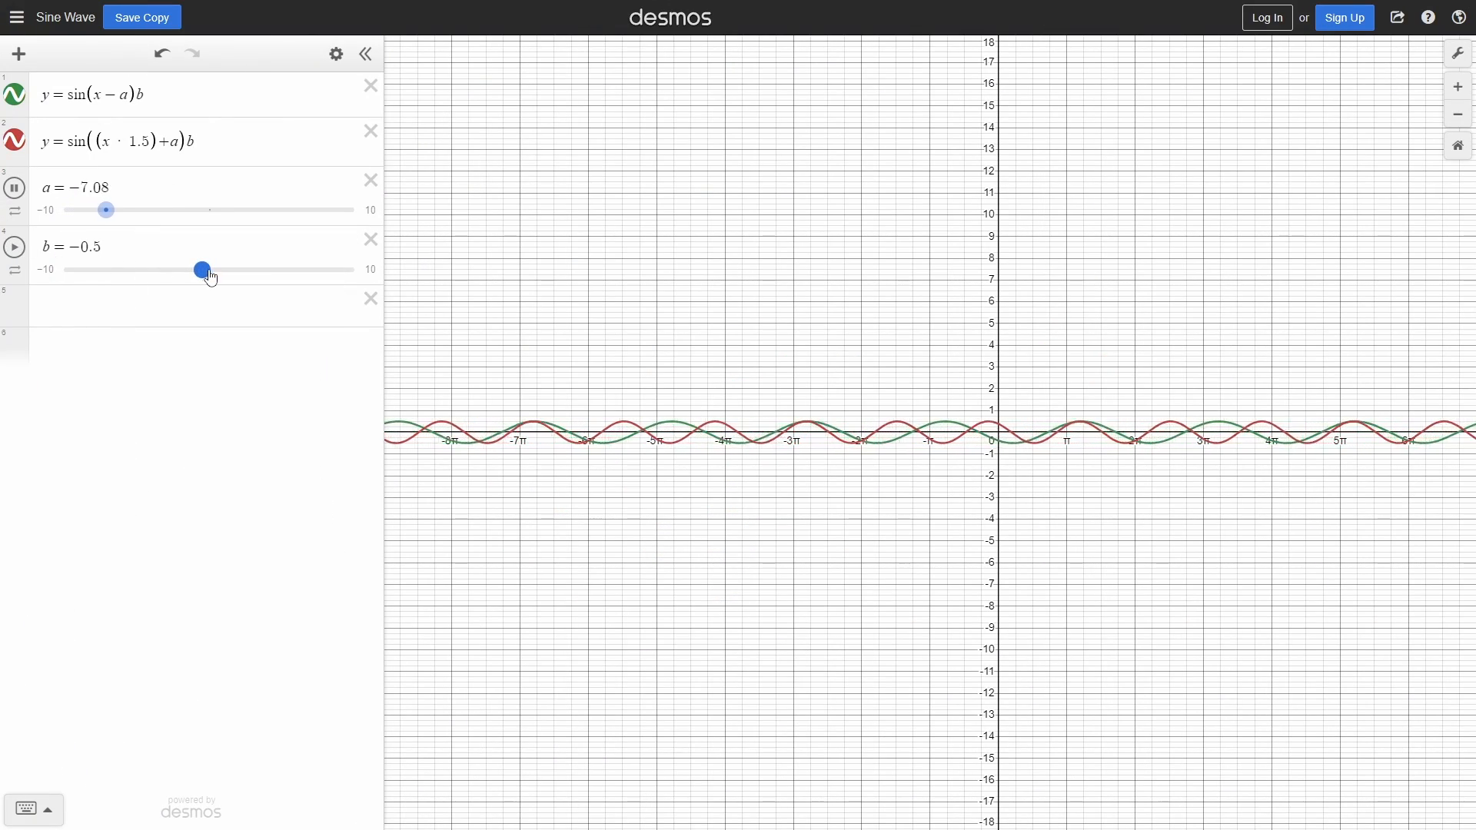
drag(203, 270, 249, 271)
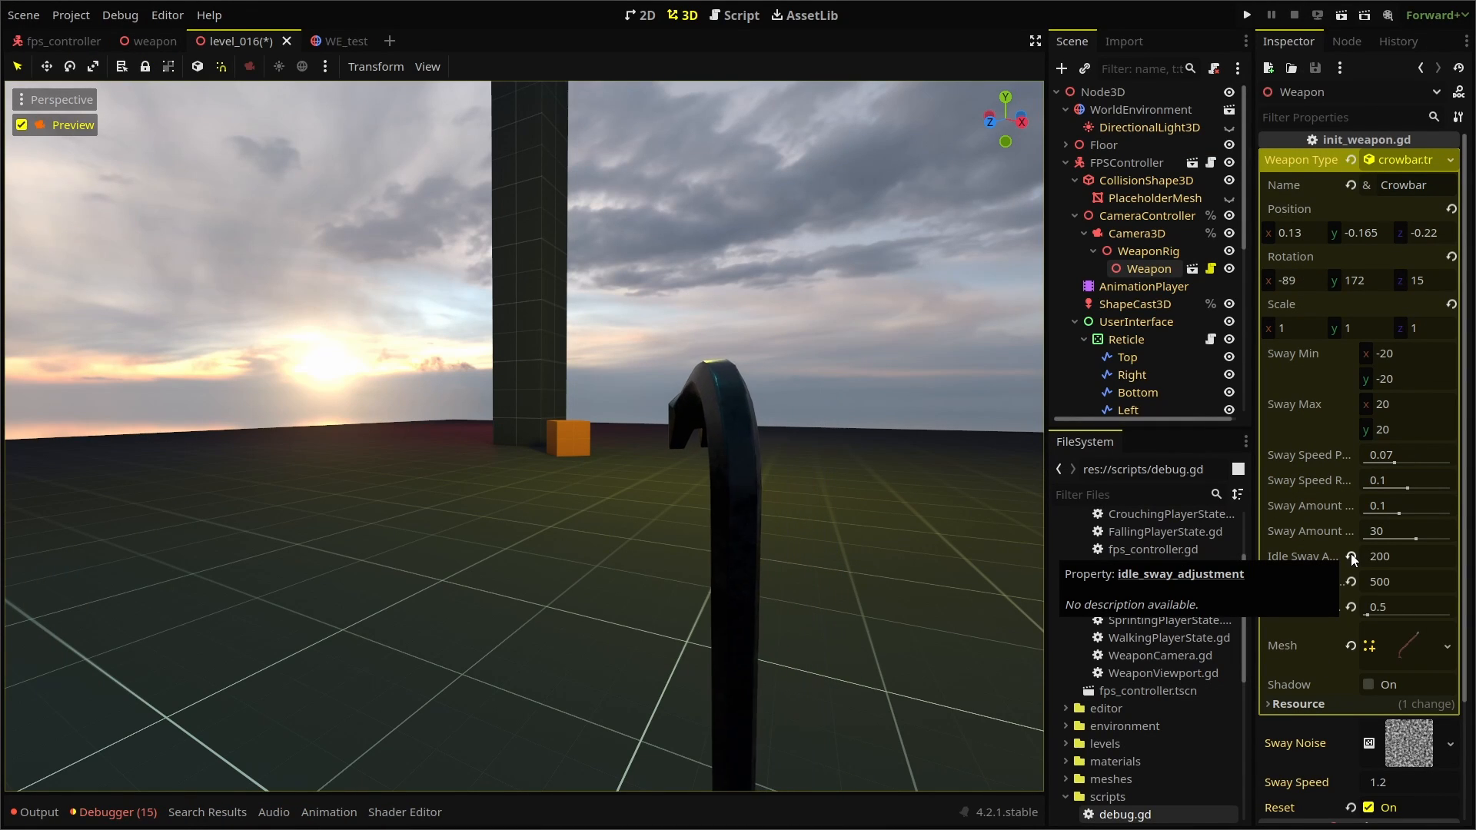
Step: Revert the crowbar's idle sway to 10, 300 and 5, test in game, then speed up the sway
click(1352, 557)
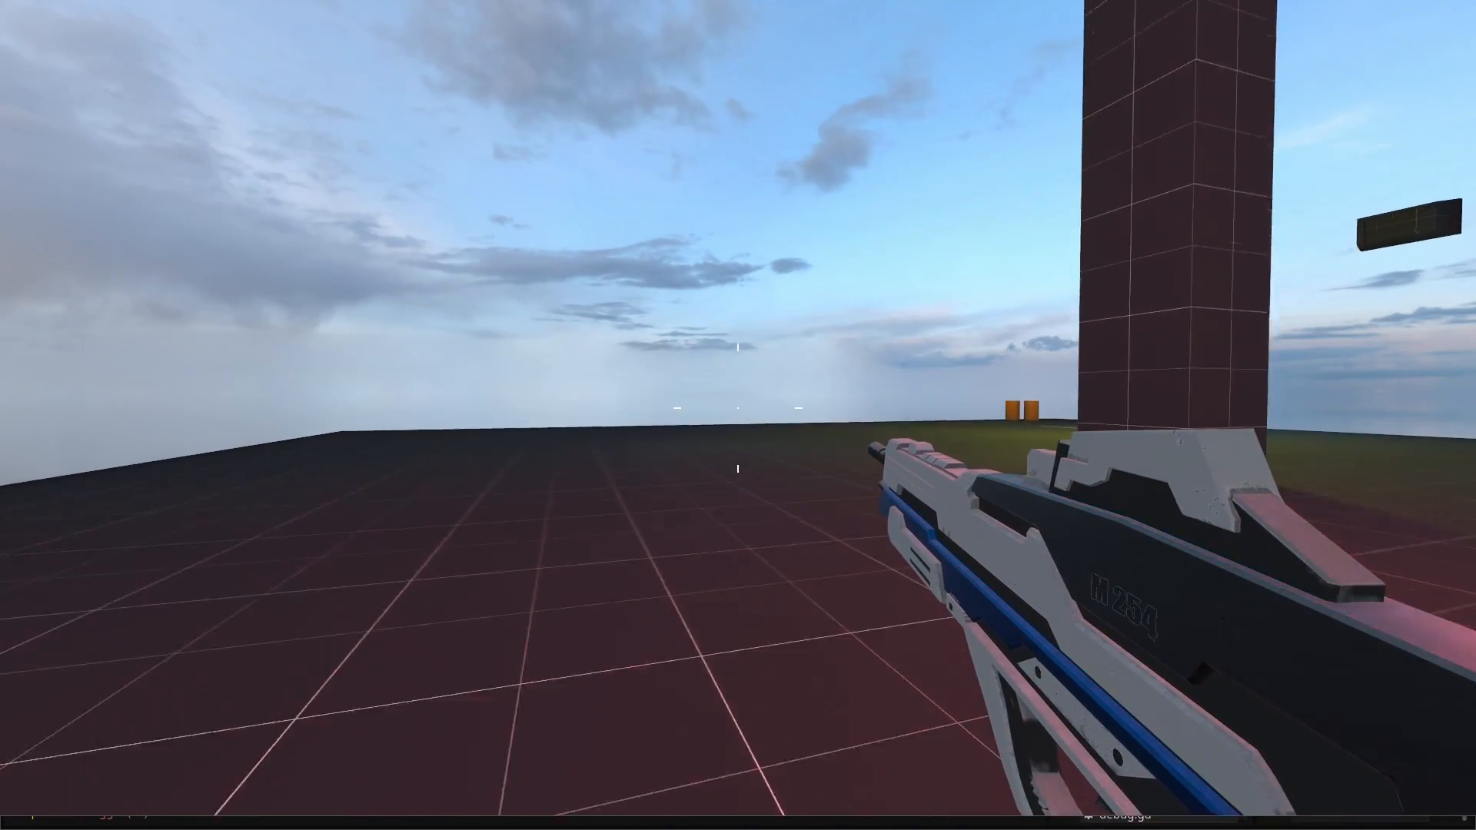
key(a)
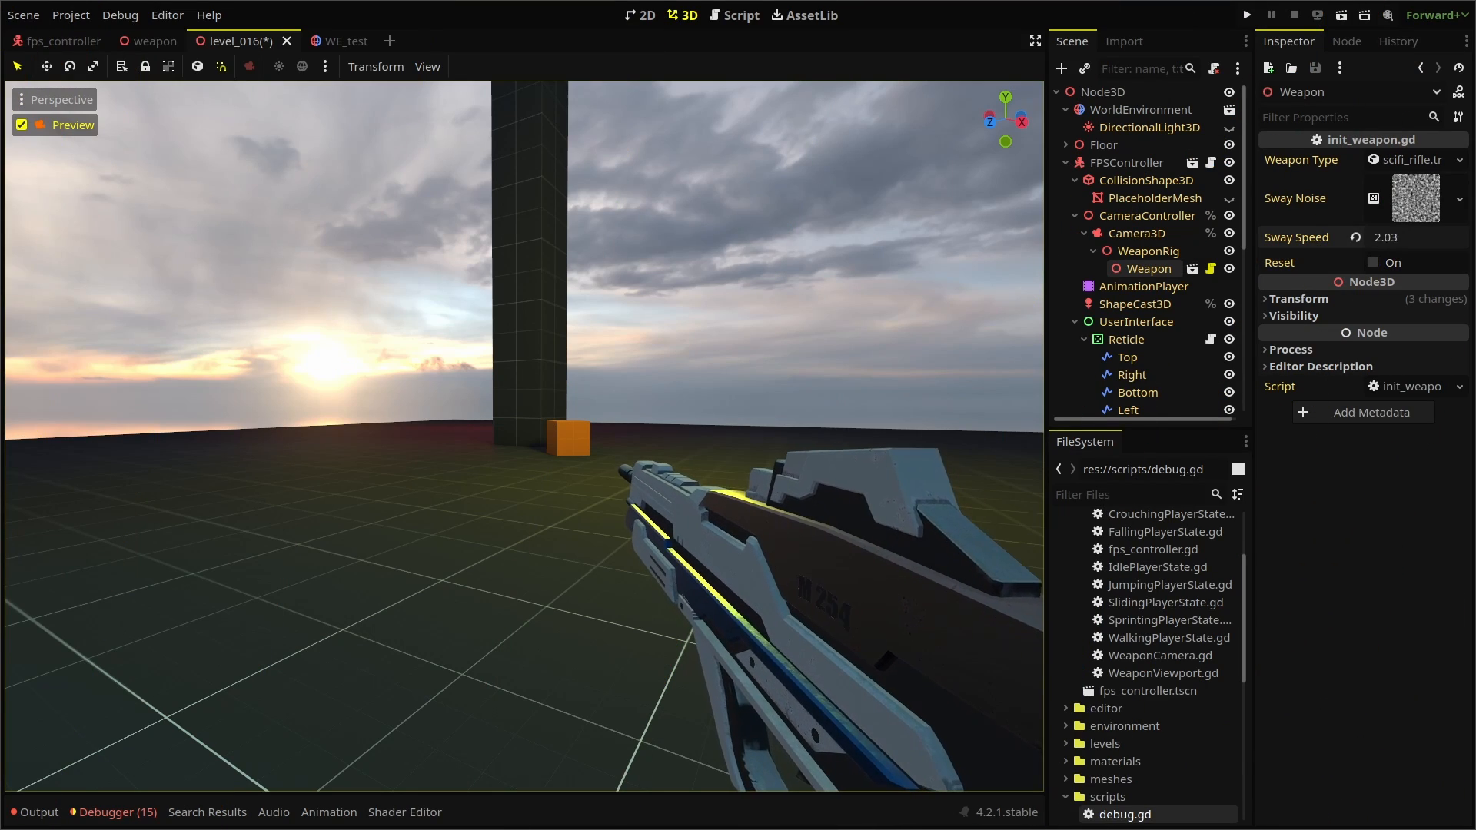
drag(1389, 237, 1426, 236)
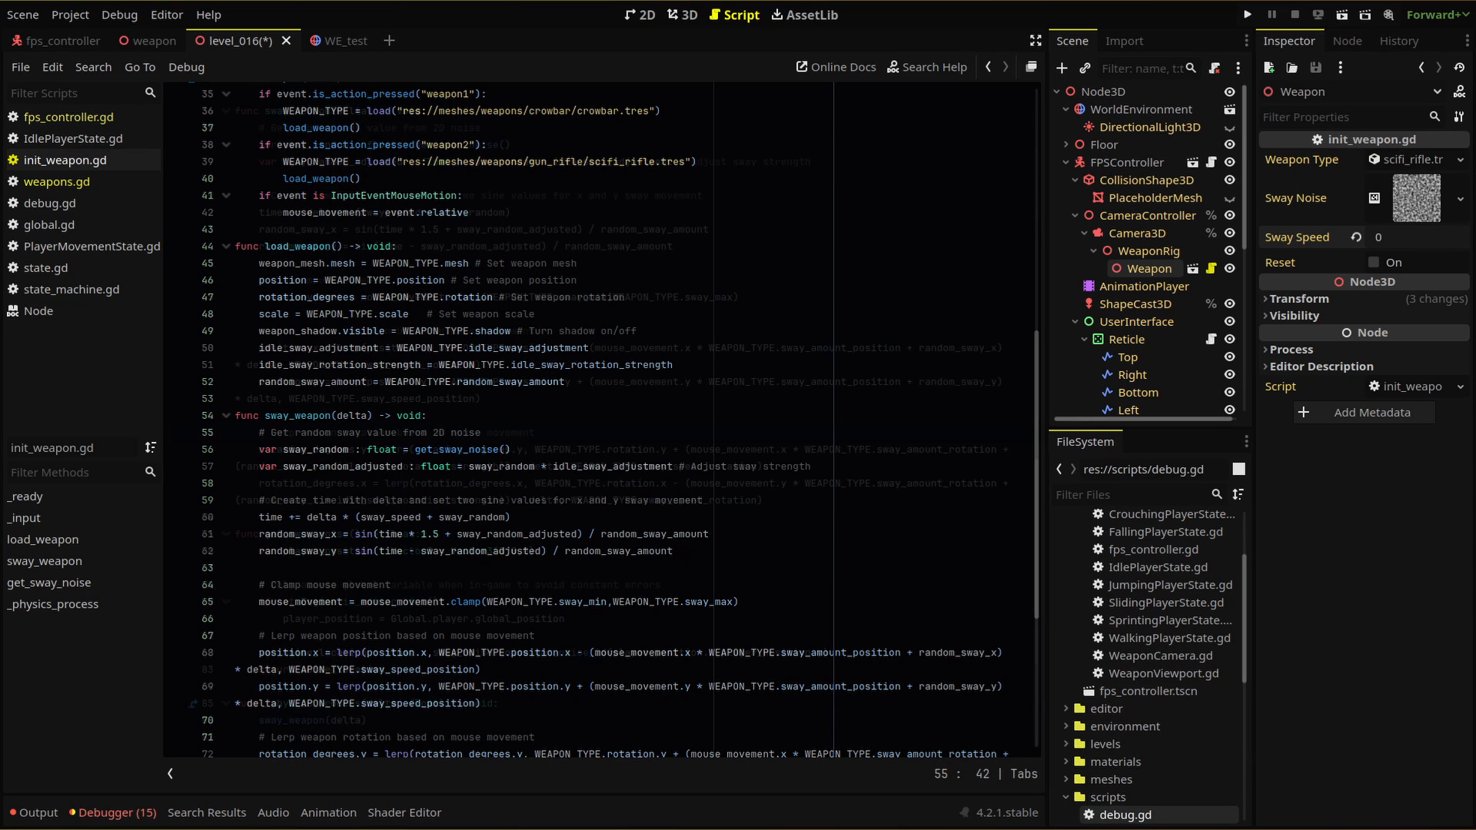
scroll(600, 416, down, 6)
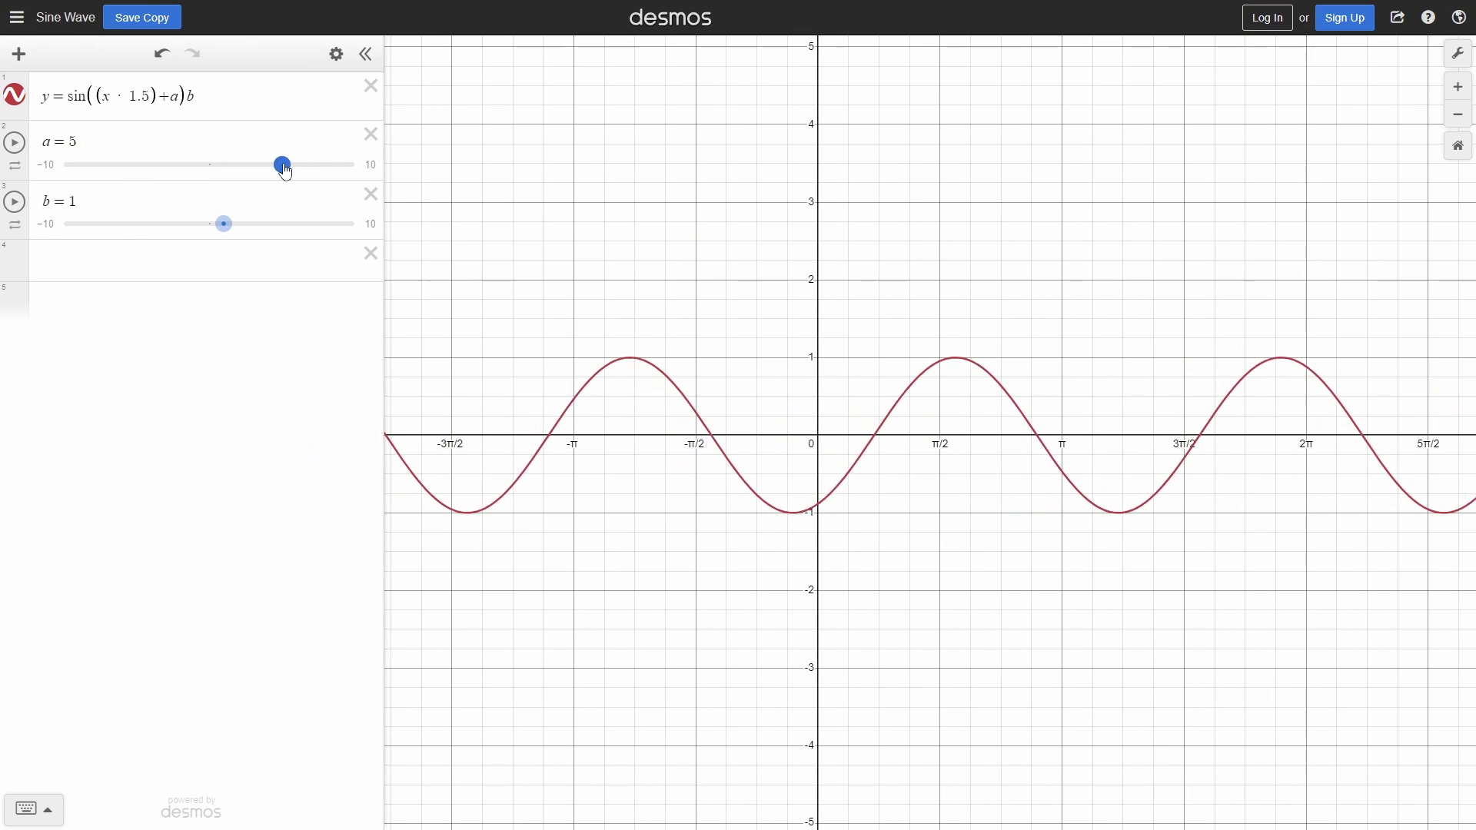
Step: Drag and animate sliders a and b to shift sin(x−a)·b sideways and lower both waves' amplitude
mouse_move(283, 165)
mouse_down()
mouse_move(165, 175)
mouse_move(202, 174)
mouse_up()
click(14, 141)
click(15, 201)
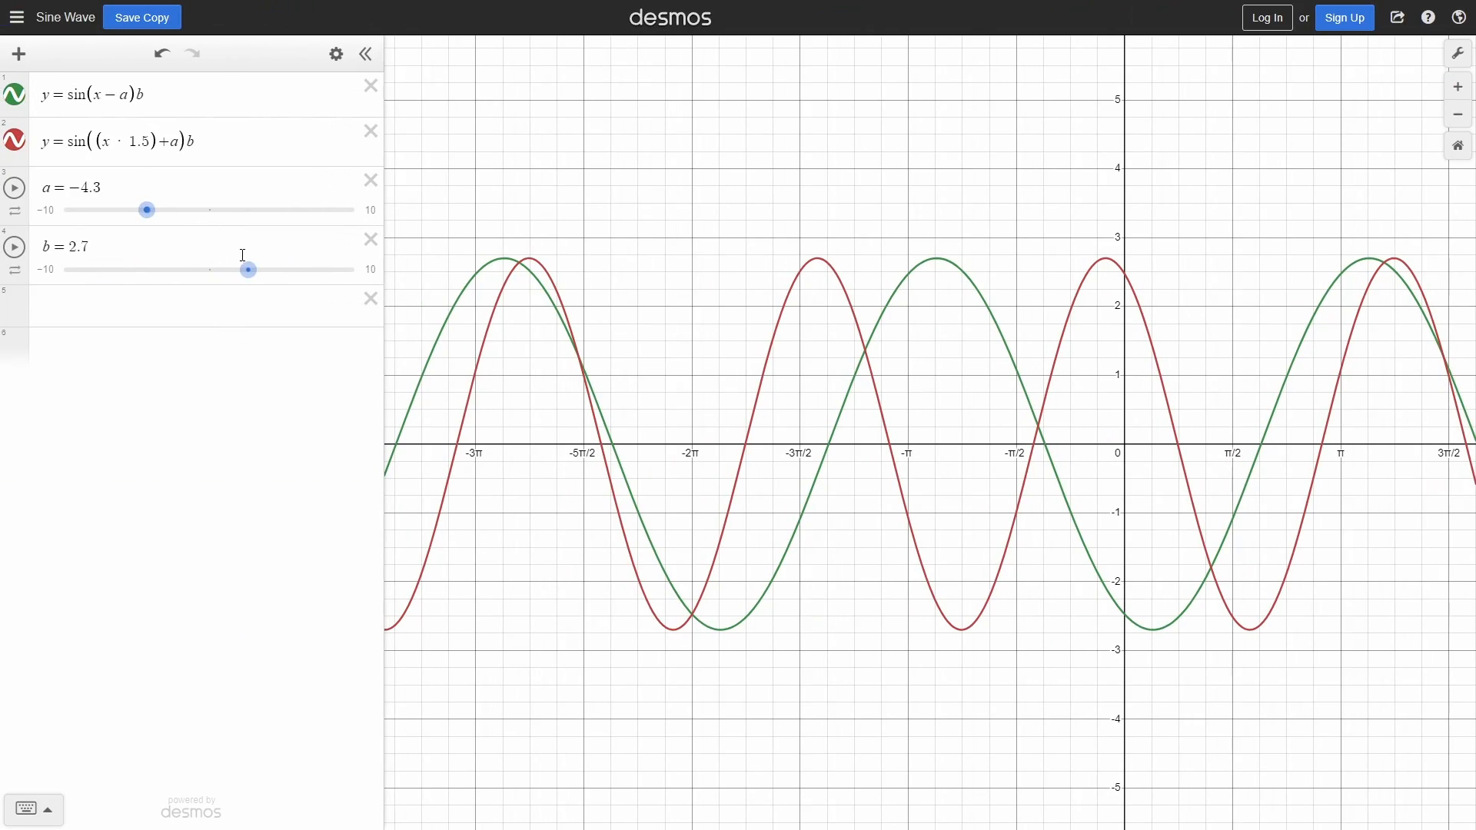
drag(247, 268, 203, 272)
mouse_move(147, 209)
mouse_down()
mouse_move(260, 216)
mouse_move(173, 214)
mouse_up()
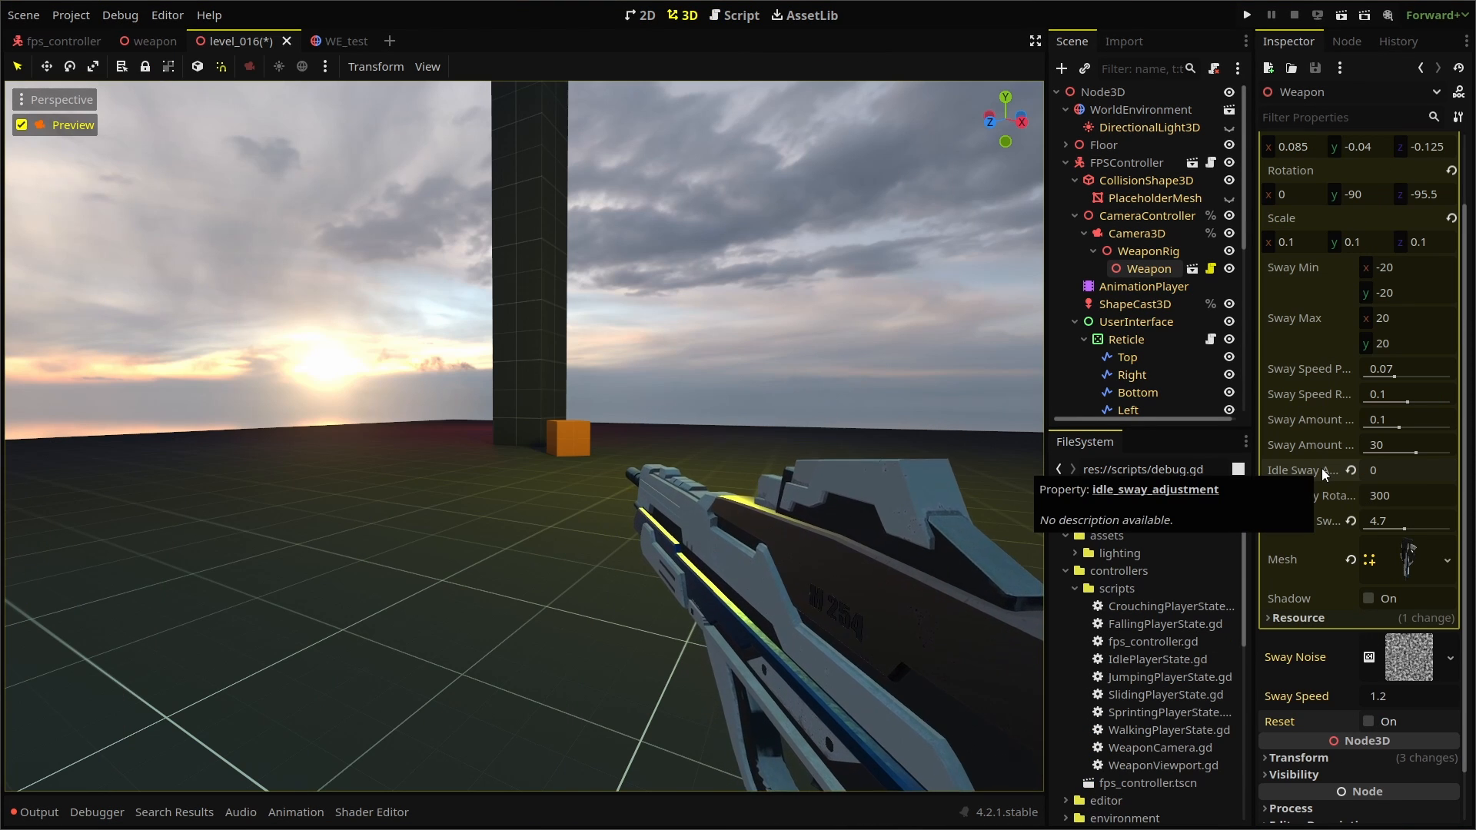
Step: Set the rifle's Idle Sway Adjustment to 100 and Sway Speed to 0, then revert the crowbar's idle sway defaults
click(1384, 470)
text(100)
key(Return)
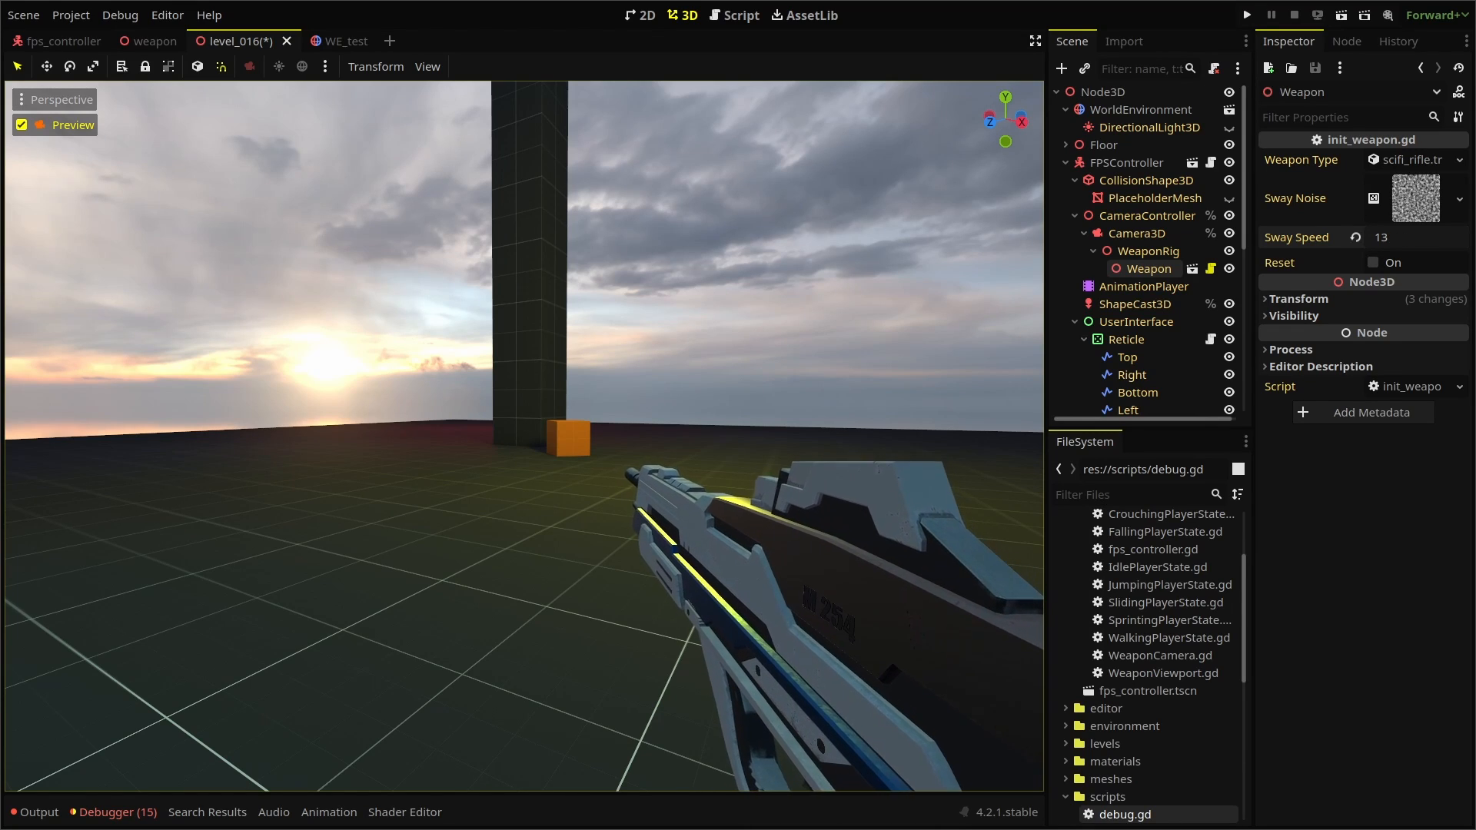
click(1401, 237)
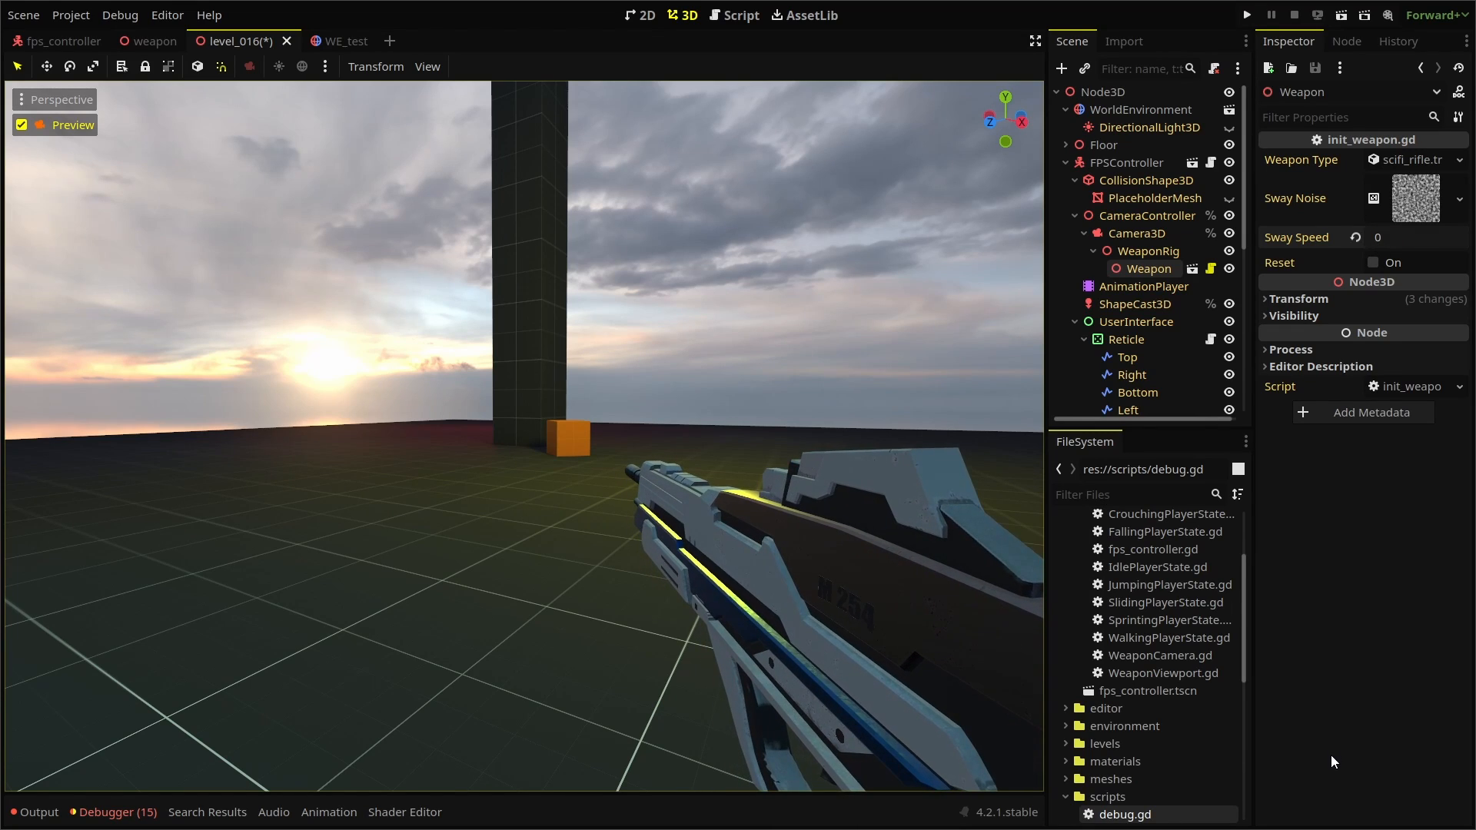
click(1412, 385)
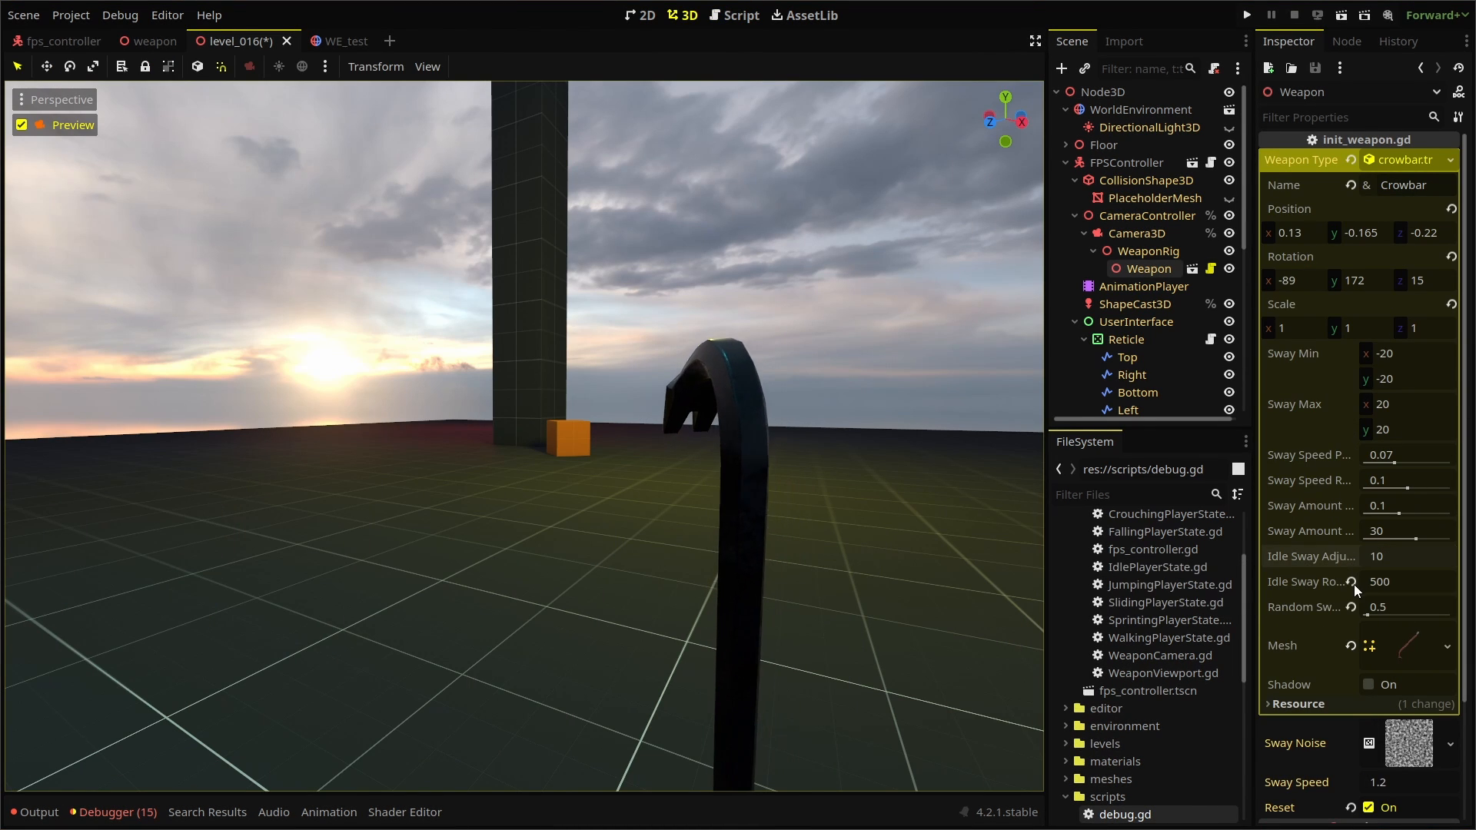
click(1352, 583)
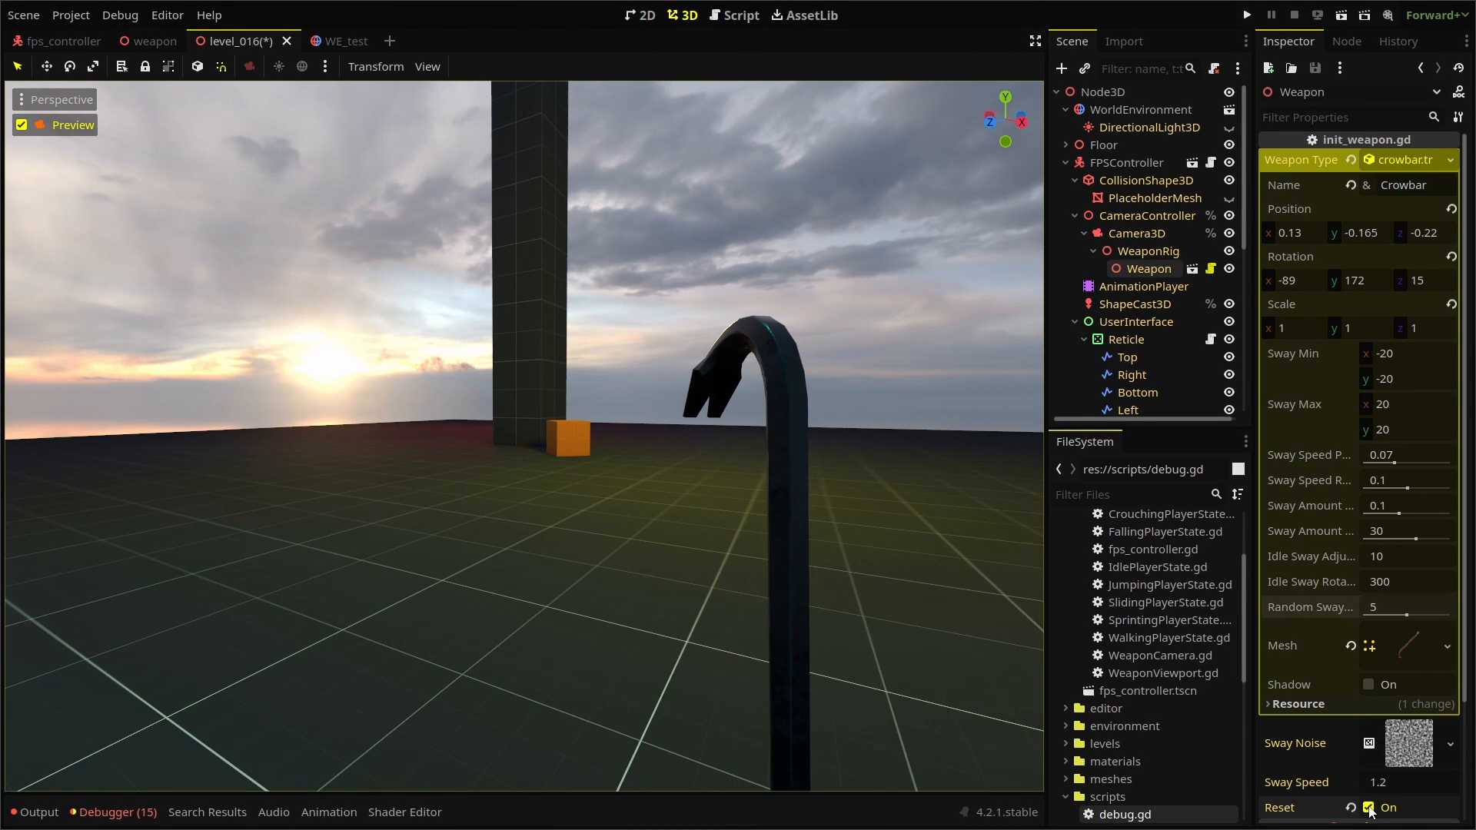